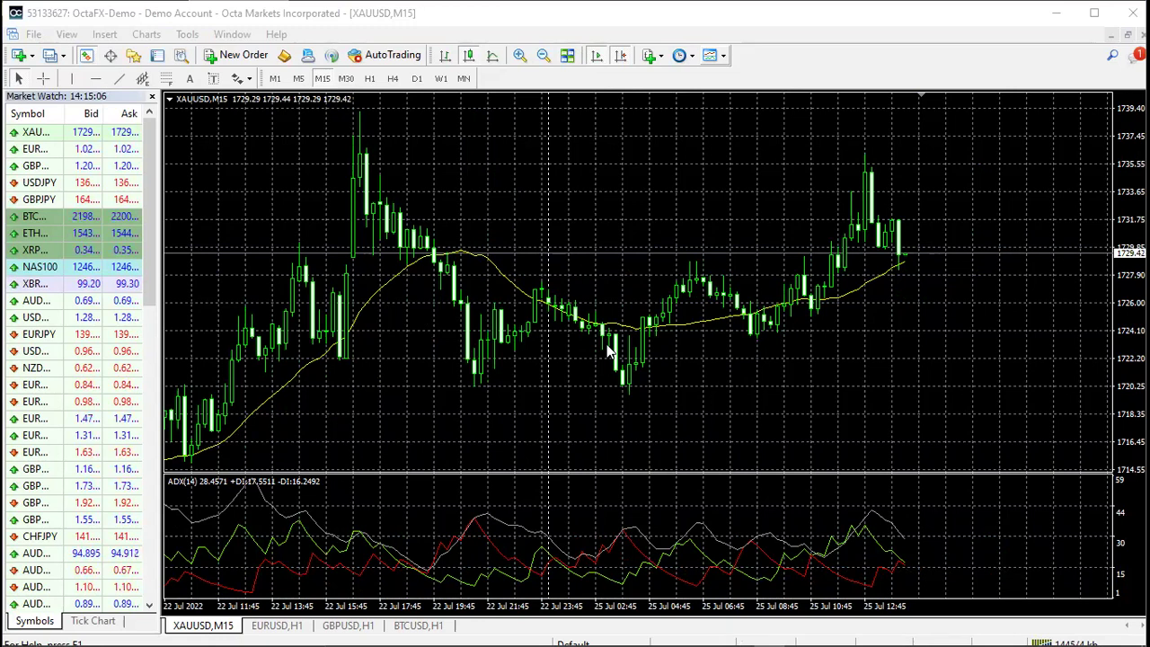
# Switch from MetaTrader 4 to the Downloads > BTTM TEMPLATE folder in File Explorer
pyautogui.hotkey('alt', 'Tab')
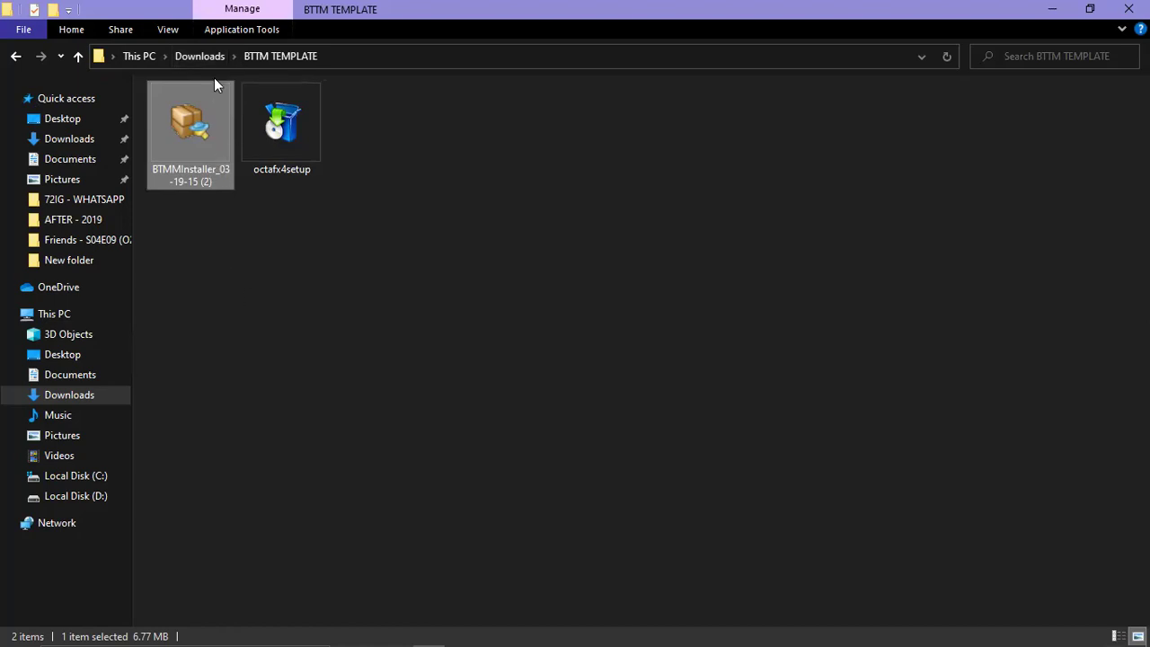
# Launch the BTMMInstaller file from the BTTM TEMPLATE folder
pyautogui.doubleClick(199, 125)
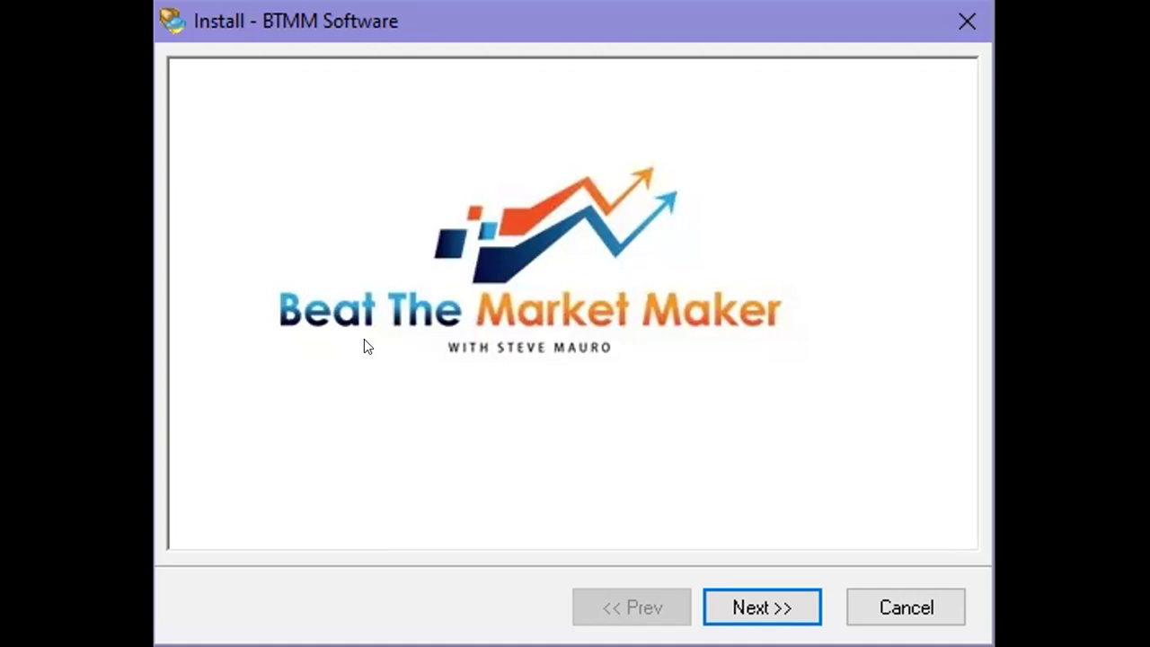
# Pass the installer splash screen and dismiss the MetaTrader-running error
pyautogui.click(762, 593)
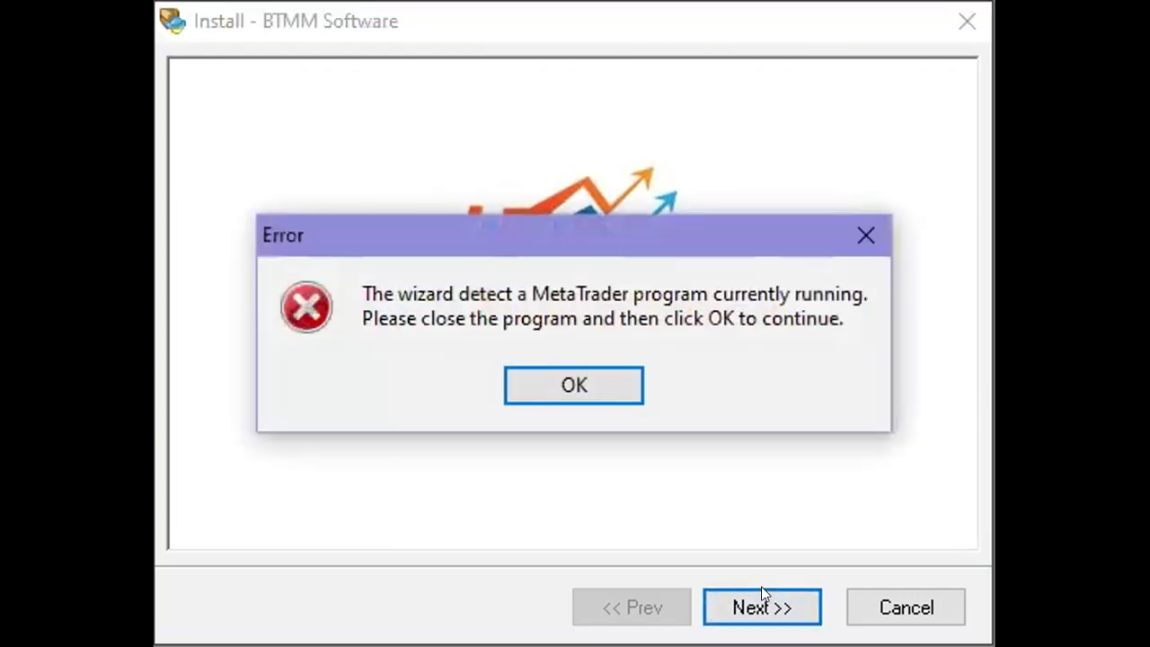
pyautogui.press('Return')
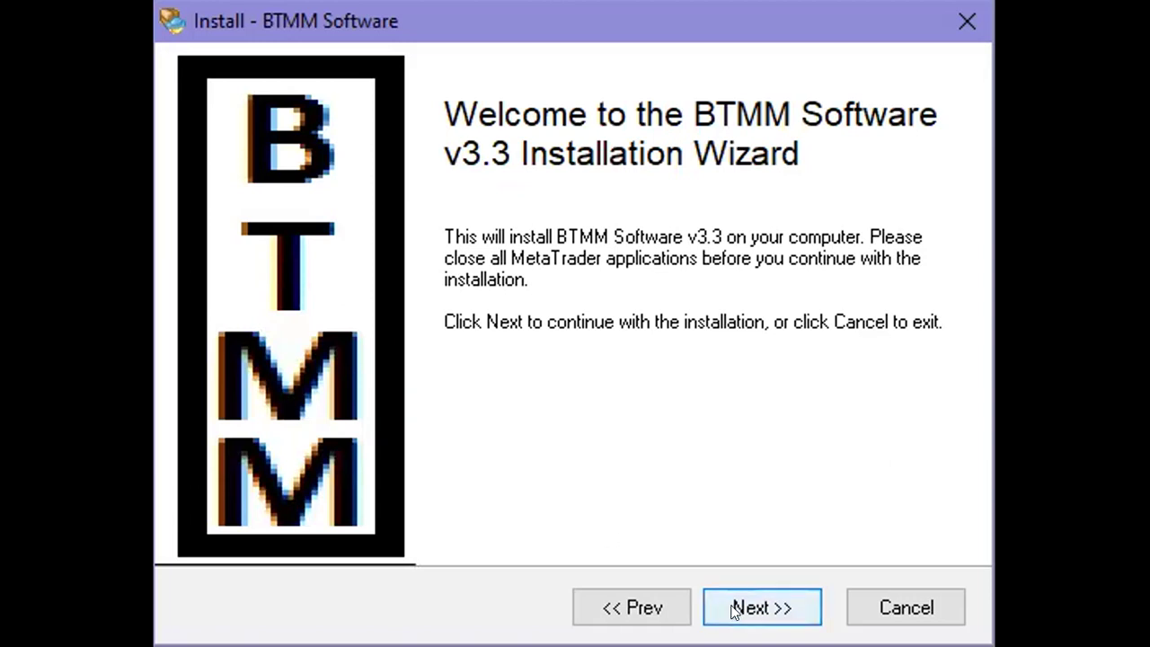
# Accept the BTMM license agreement and continue to the Octa Markets MetaTrader 4 destination
pyautogui.click(736, 611)
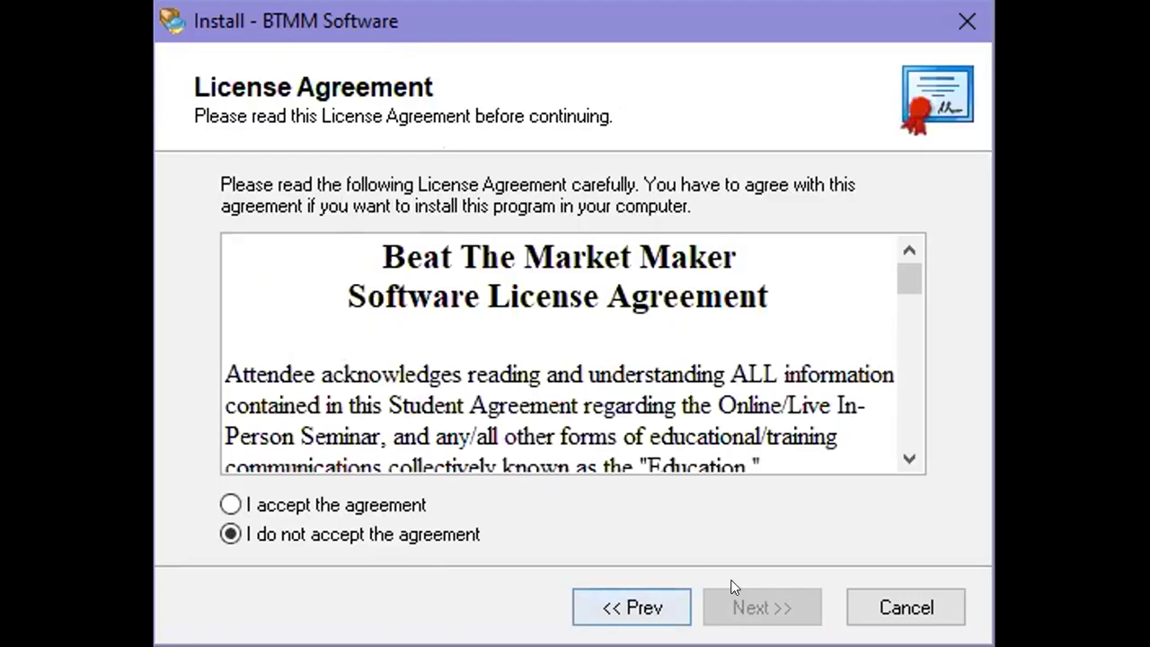
pyautogui.click(631, 609)
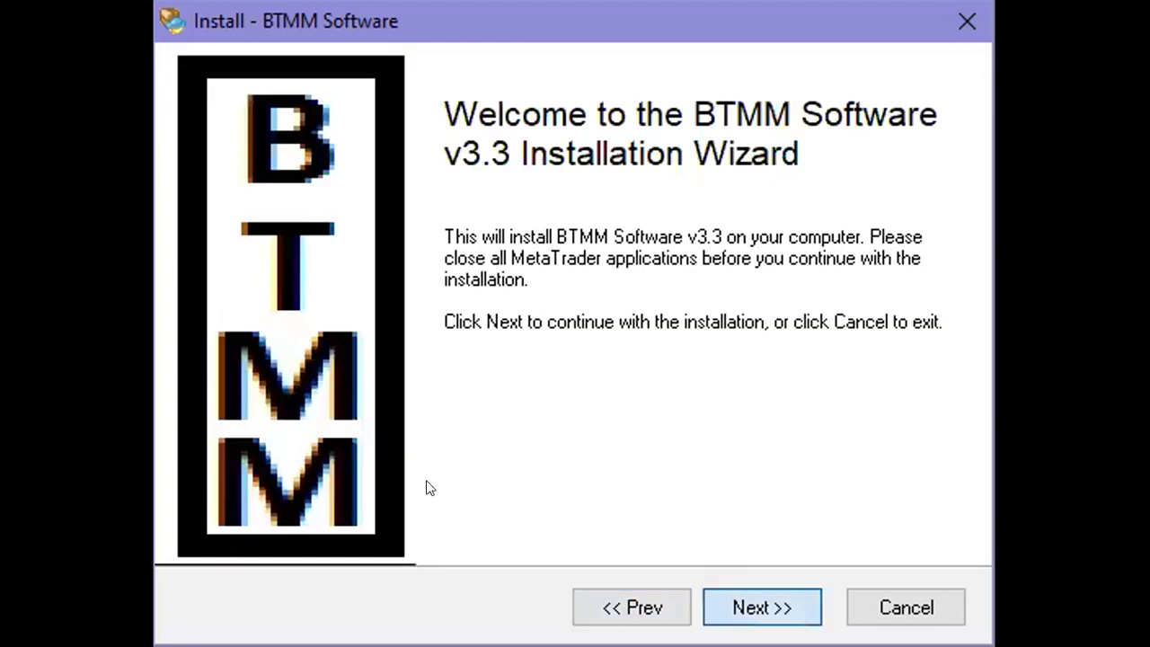
pyautogui.click(762, 608)
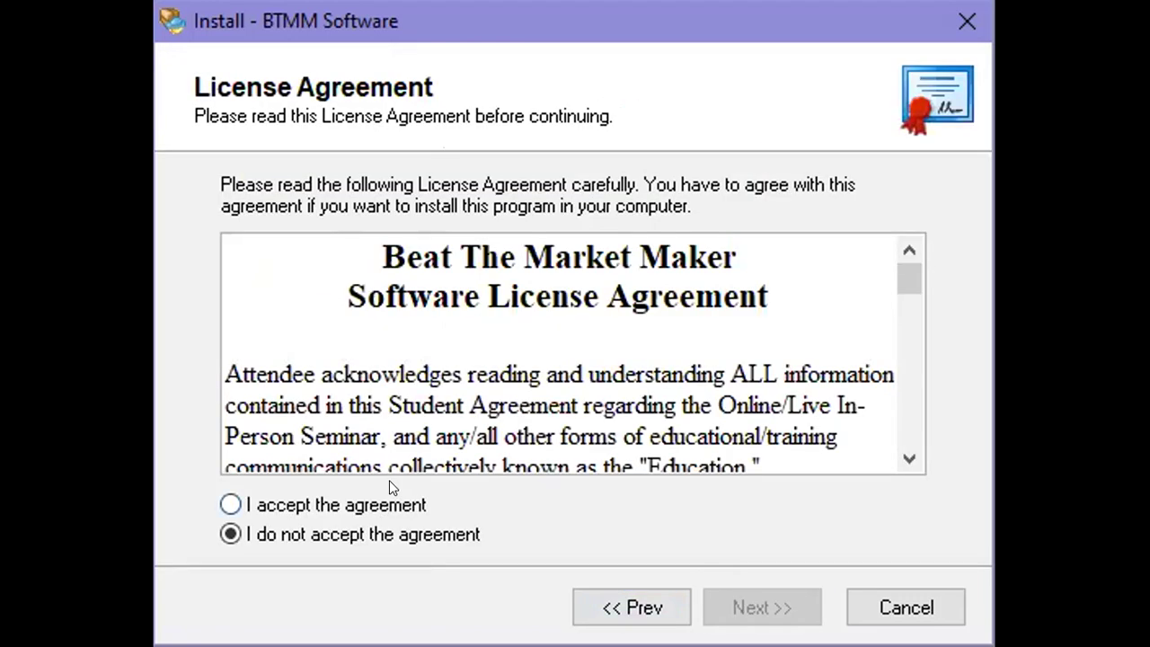
pyautogui.click(377, 505)
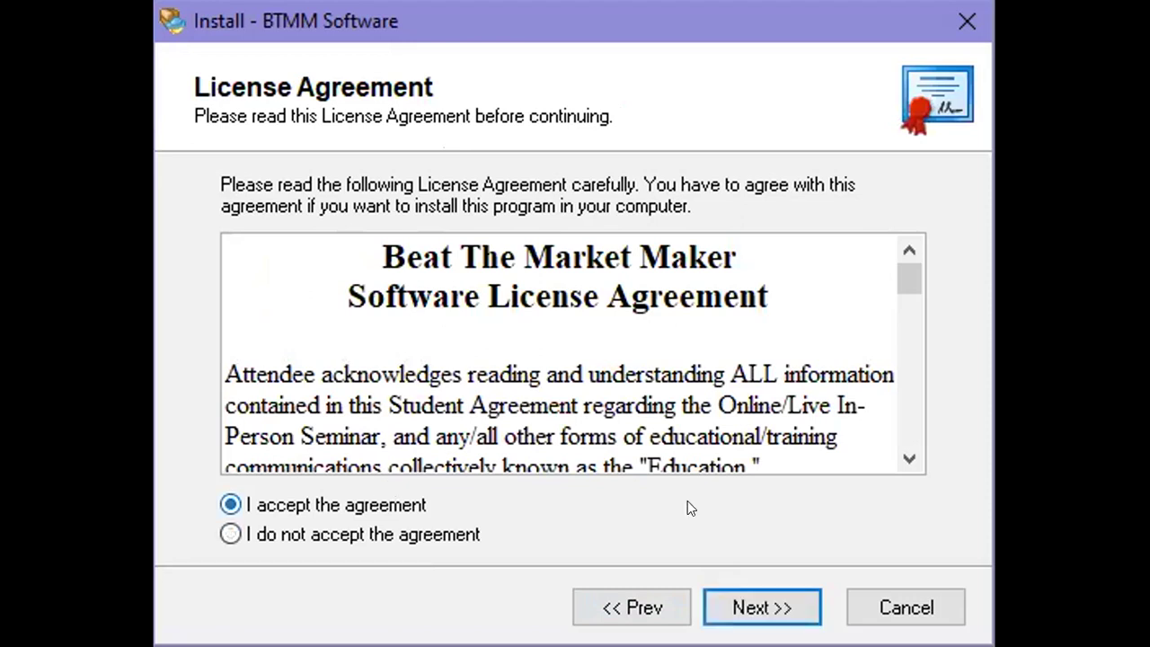
pyautogui.click(762, 608)
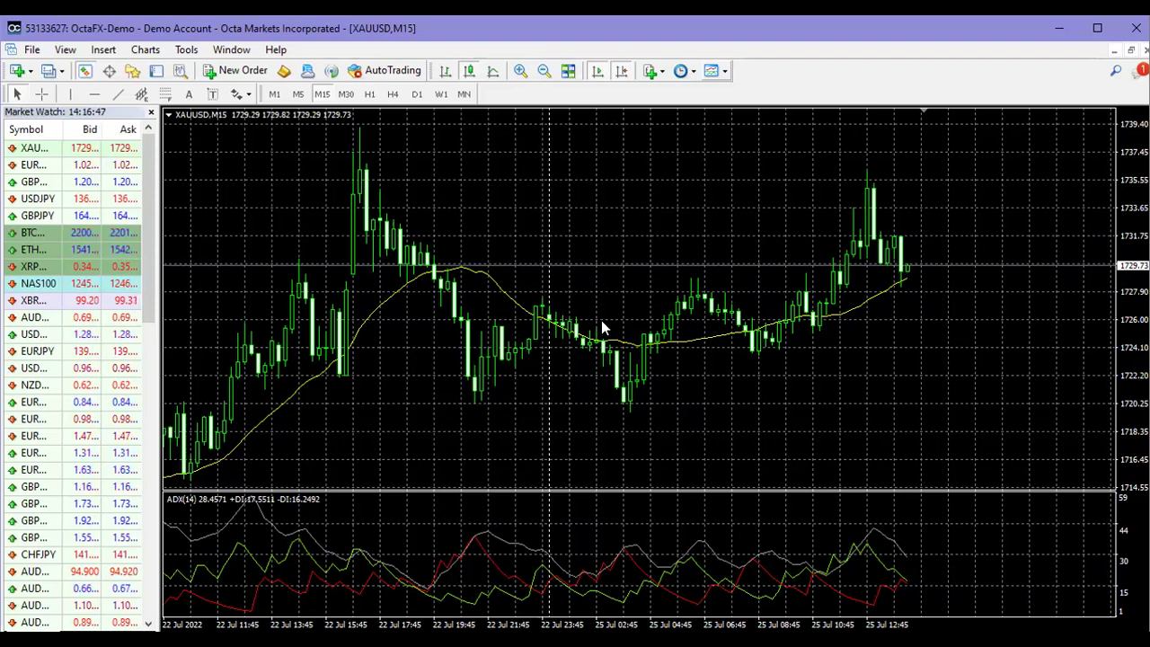
# Show the Templates dropdown listing the installed BTMM templates like 15m_FXCM
pyautogui.click(713, 70)
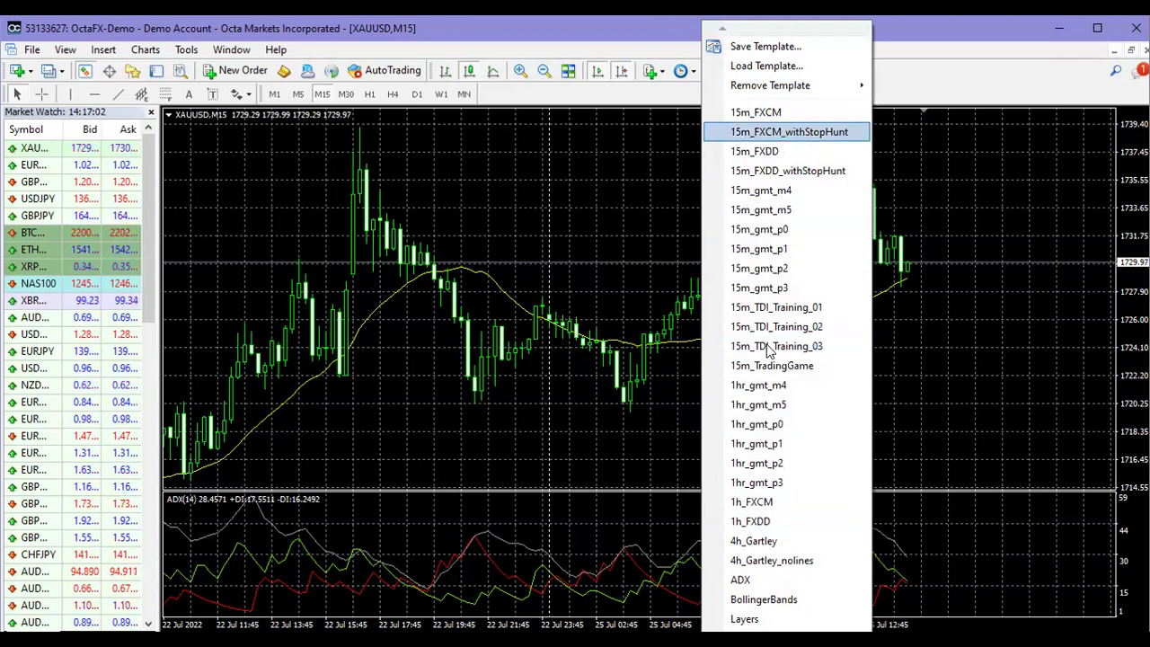
# Apply 15m_FXCM_withStopHunt to the XAUUSD M15 chart and zoom out and back in
pyautogui.click(768, 135)
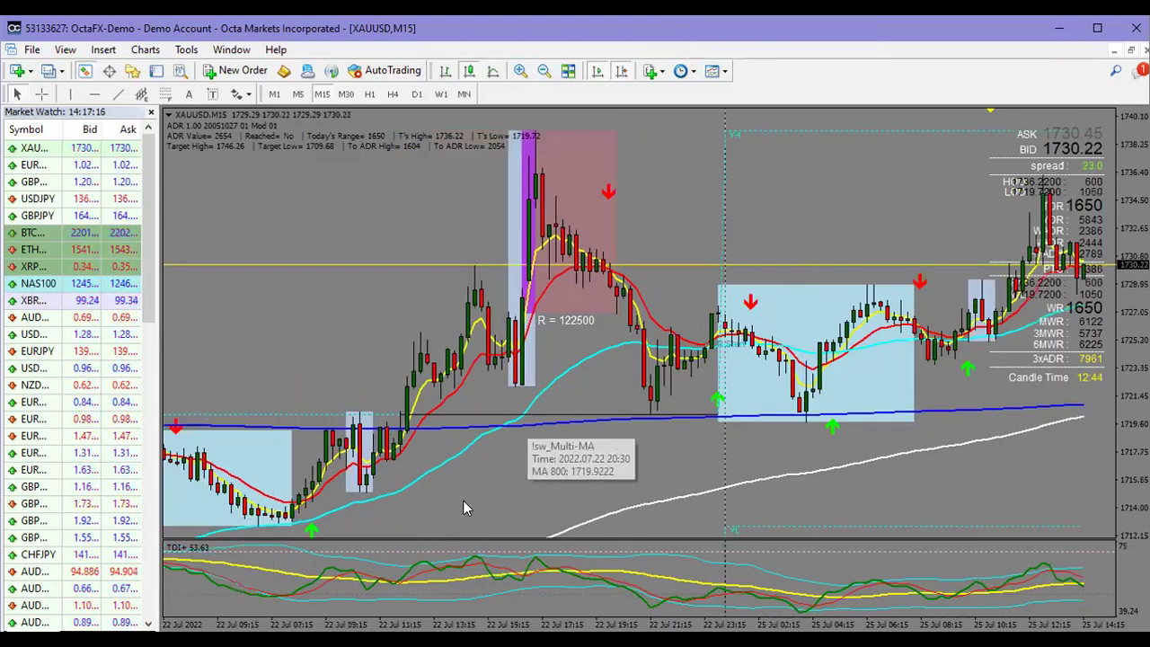
pyautogui.scroll(1, 704, 367)
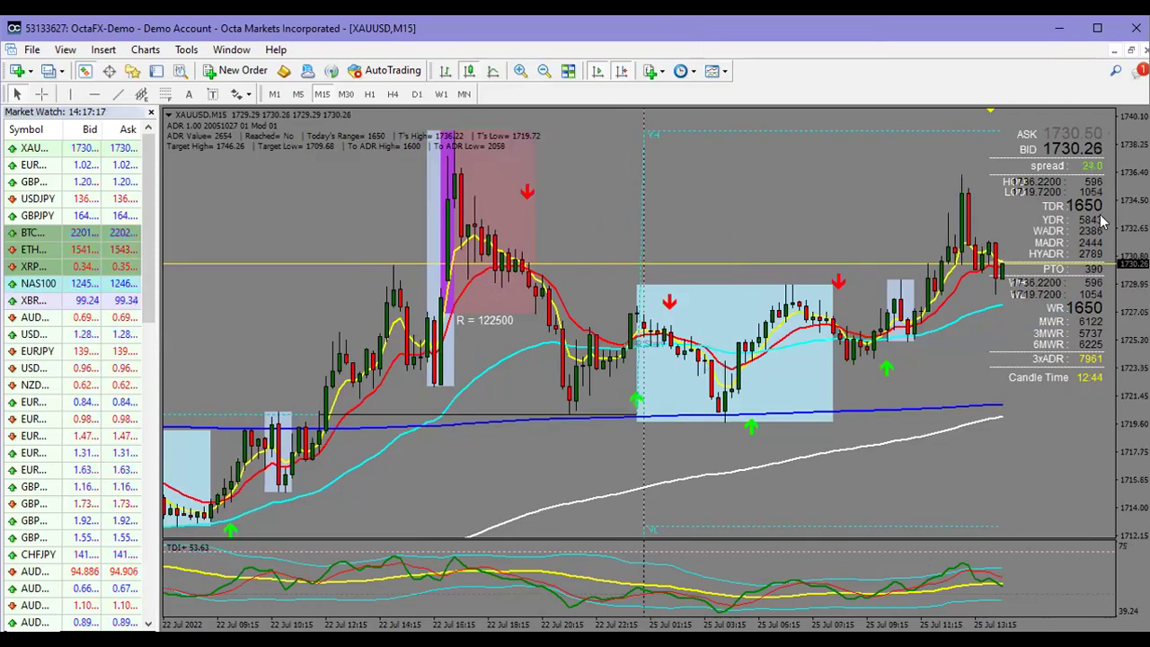
pyautogui.press('-')
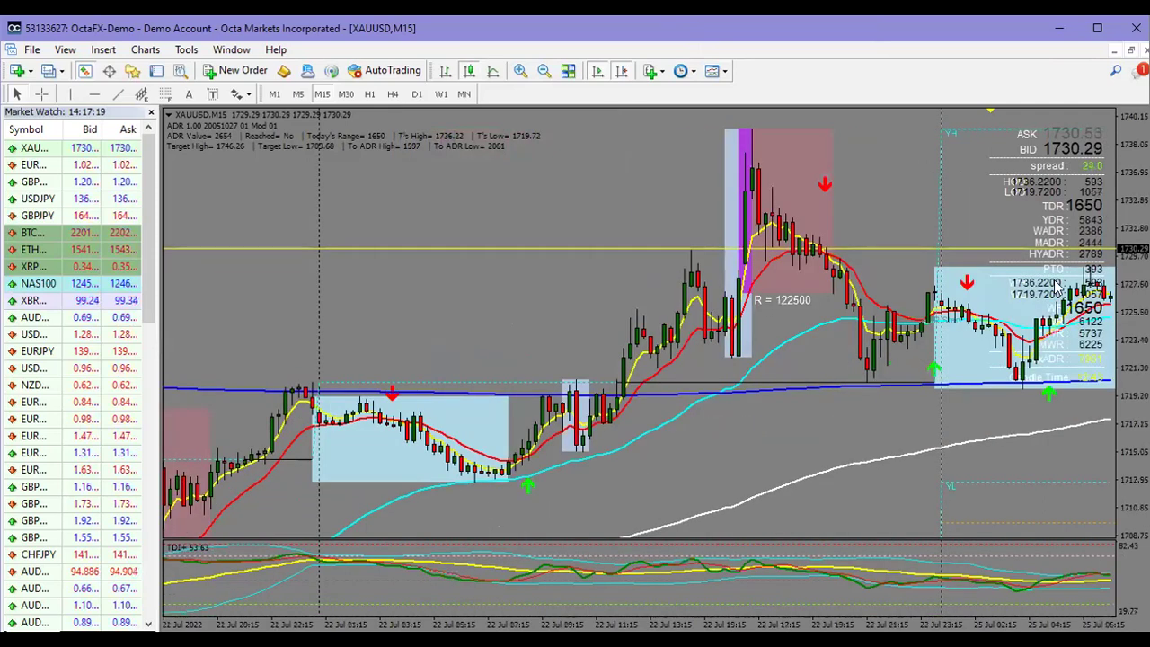
pyautogui.press('+')
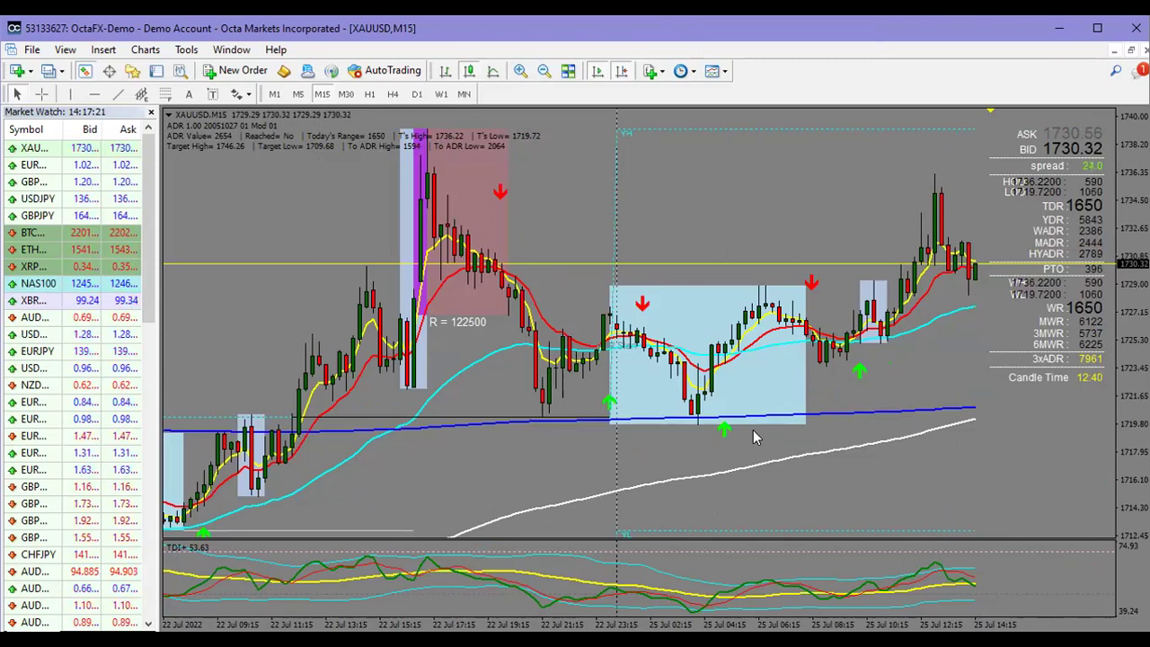
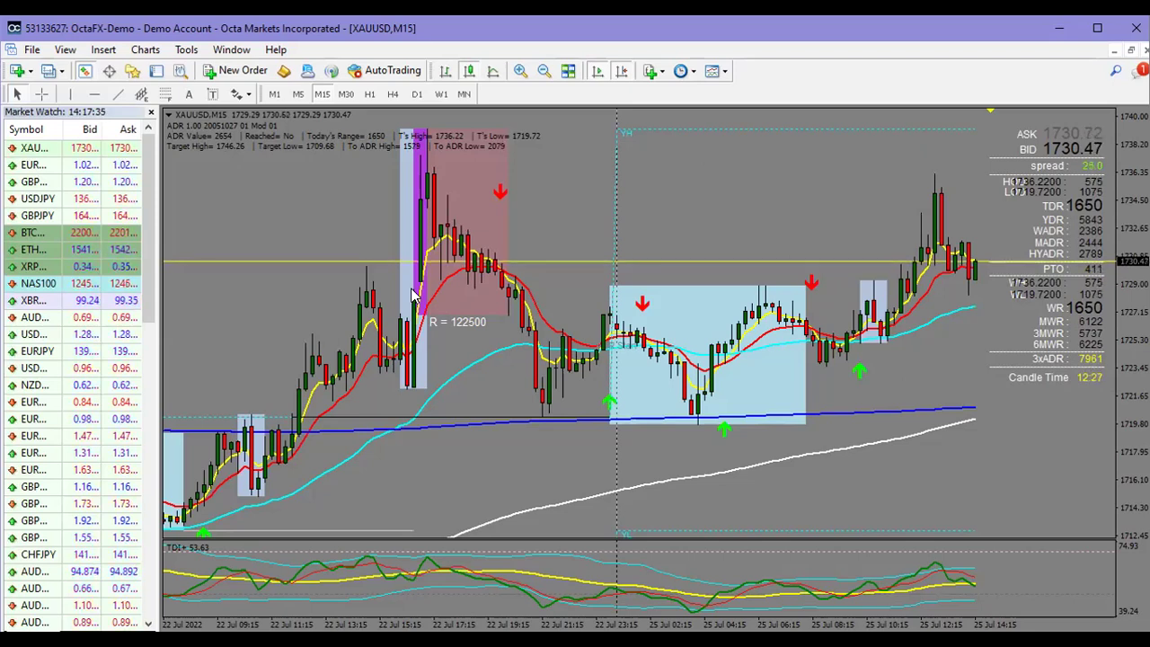
# Zoom the XAUUSD M15 chart out twice to reveal candles back to 21 July
pyautogui.press('-')
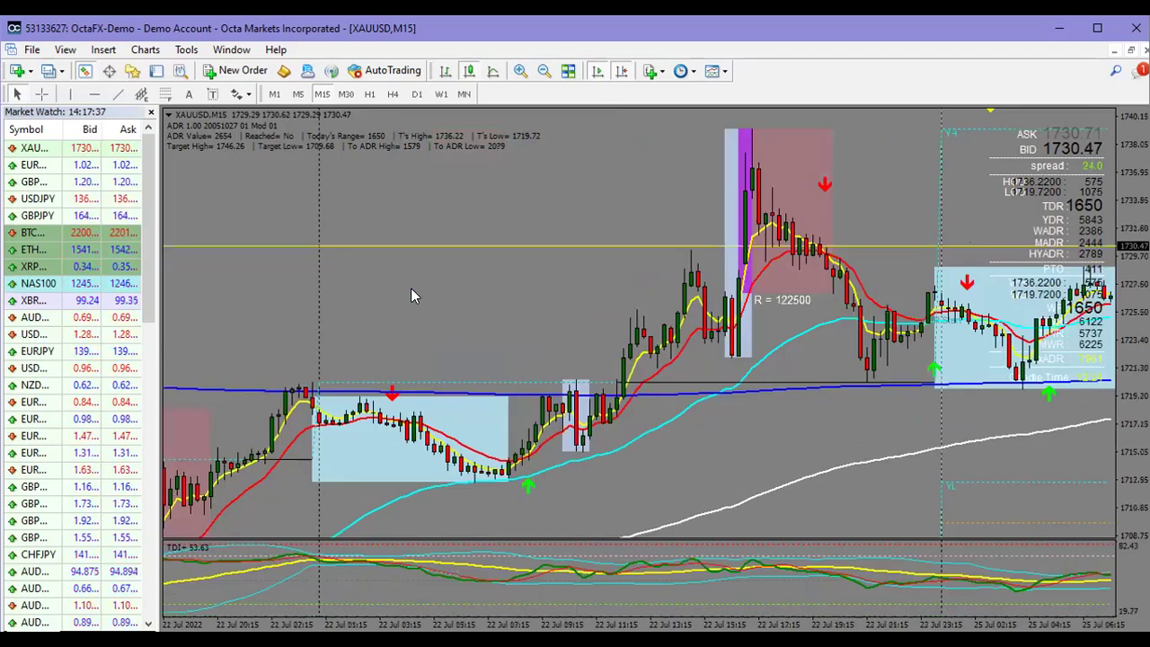
pyautogui.press('-')
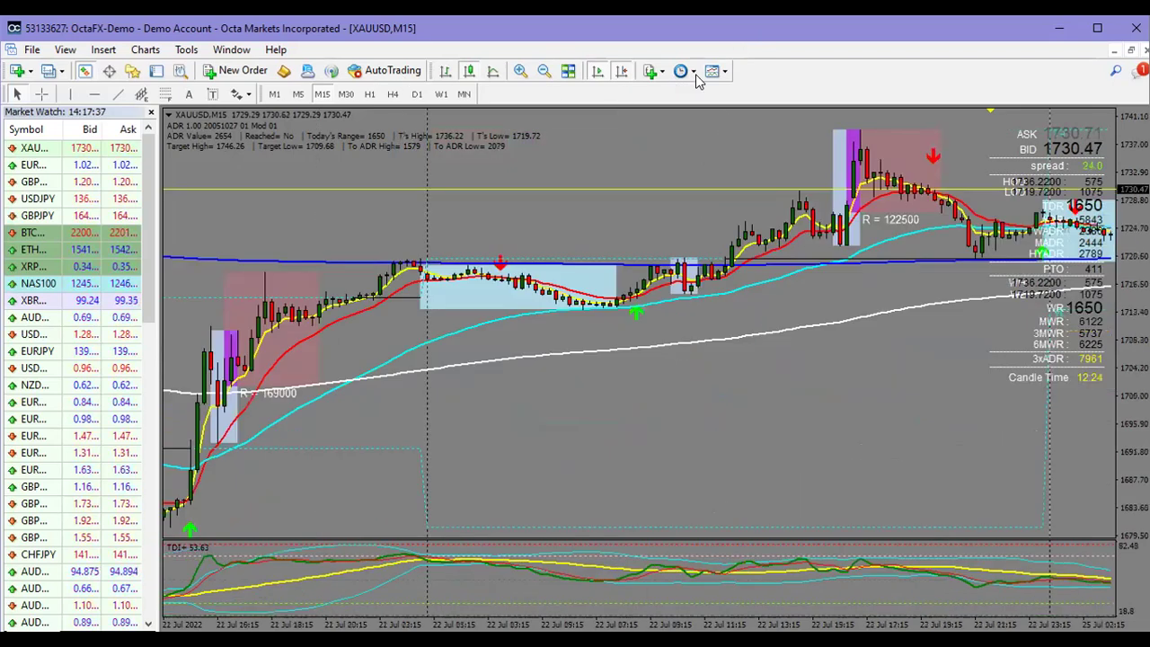